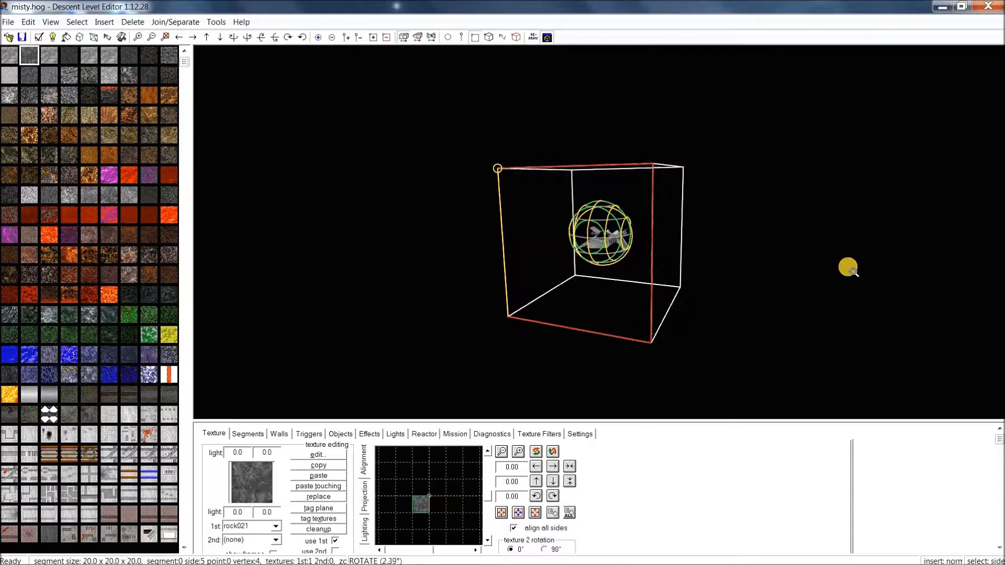
Open the View menu to reach the display options for the cube
left_click(56, 23)
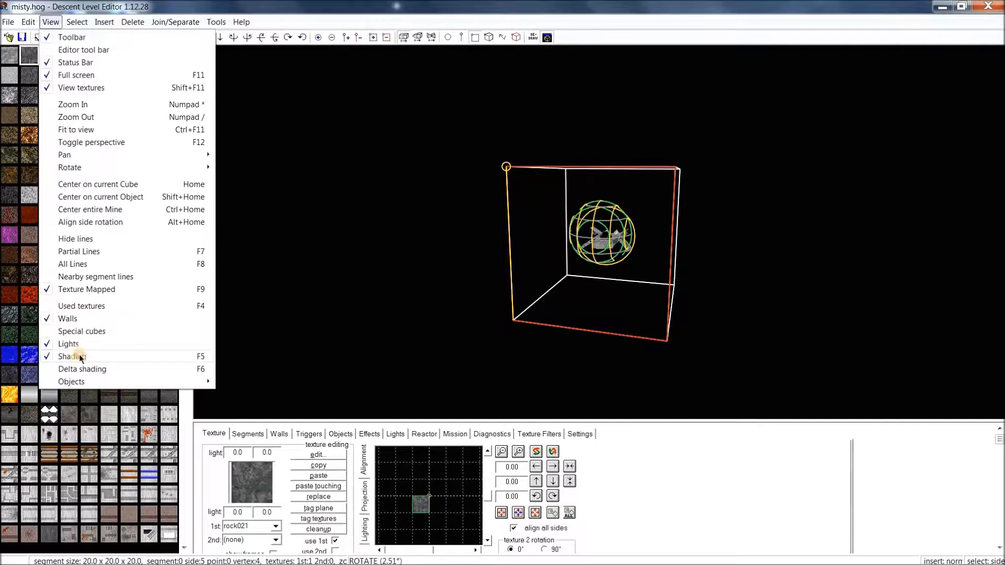
Switch the 3-D view to textured shading and rotate around the rock-walled cube
left_click(80, 355)
middle_click_drag(498, 211, 419, 247)
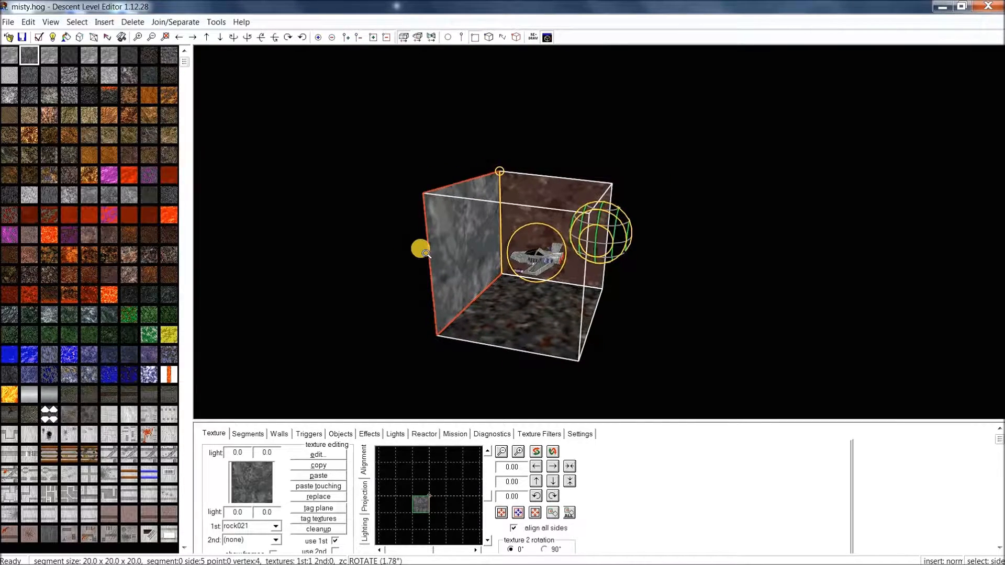
left_click(513, 225)
left_click(522, 309)
middle_click_drag(523, 299, 542, 195)
left_click(617, 246)
left_click(605, 281)
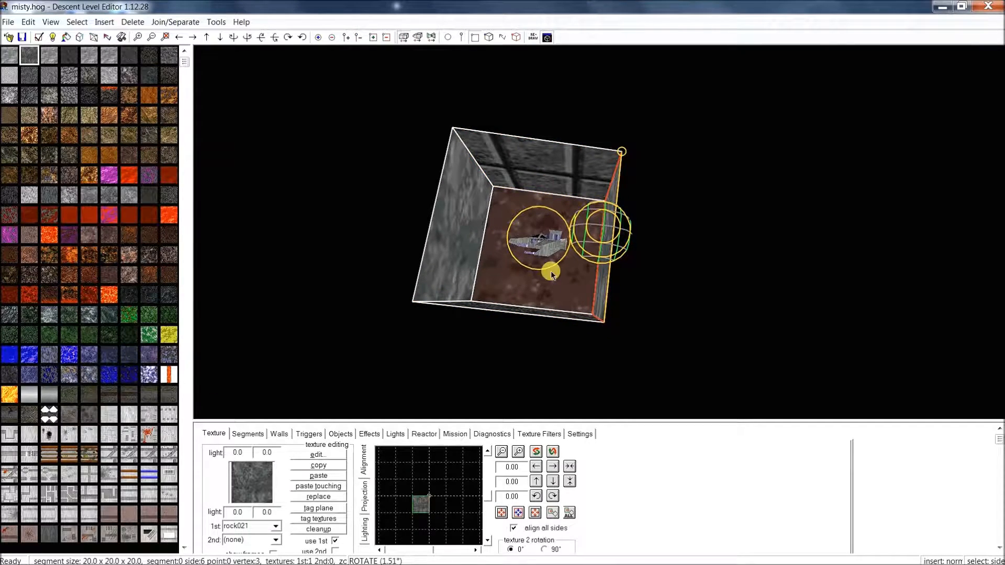
left_click(450, 243)
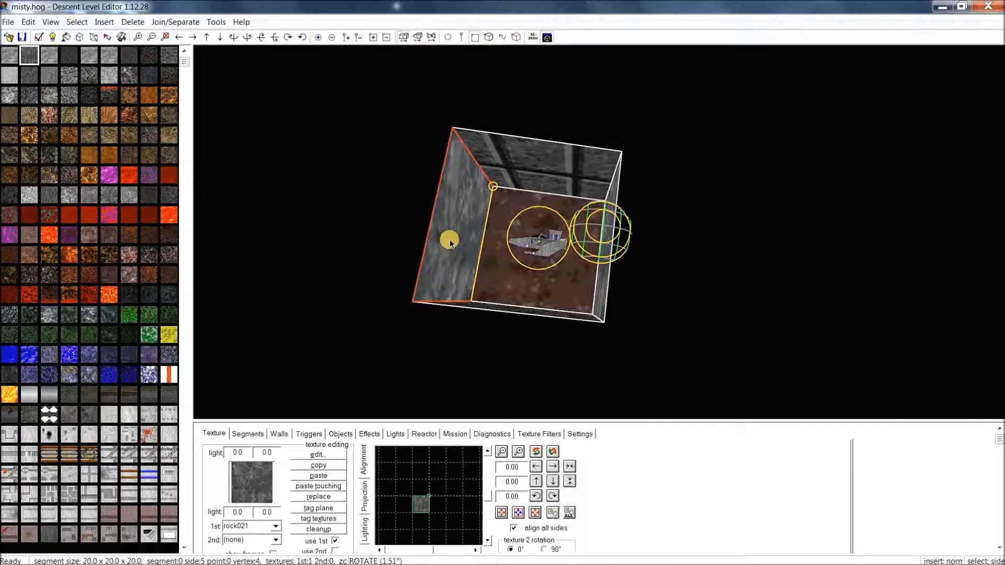
key("s")
key("s")
key("s")
key("s")
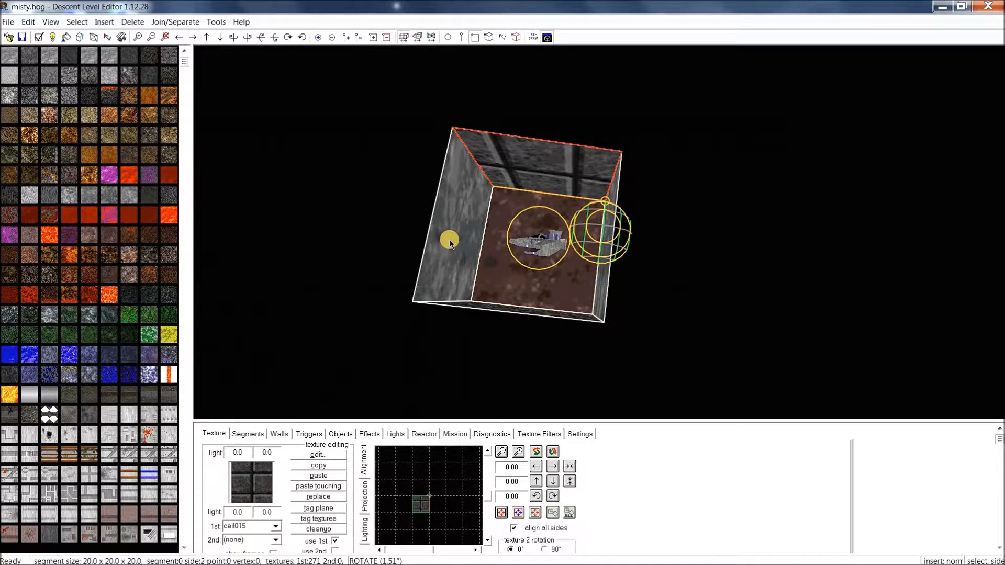
key("s")
key("s")
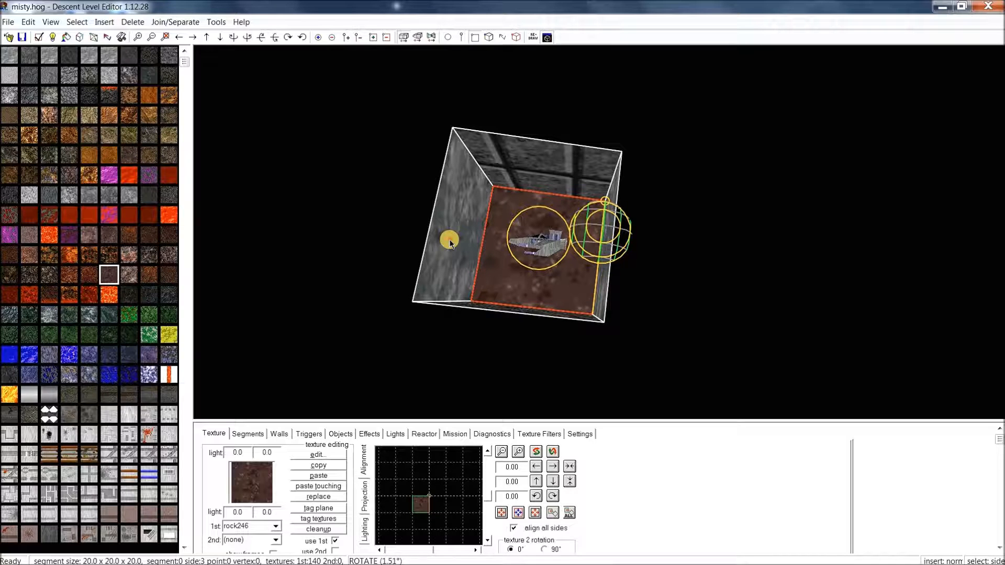
left_click(450, 240)
middle_click_drag(449, 240, 433, 254)
scroll(440, 251, "up", 4)
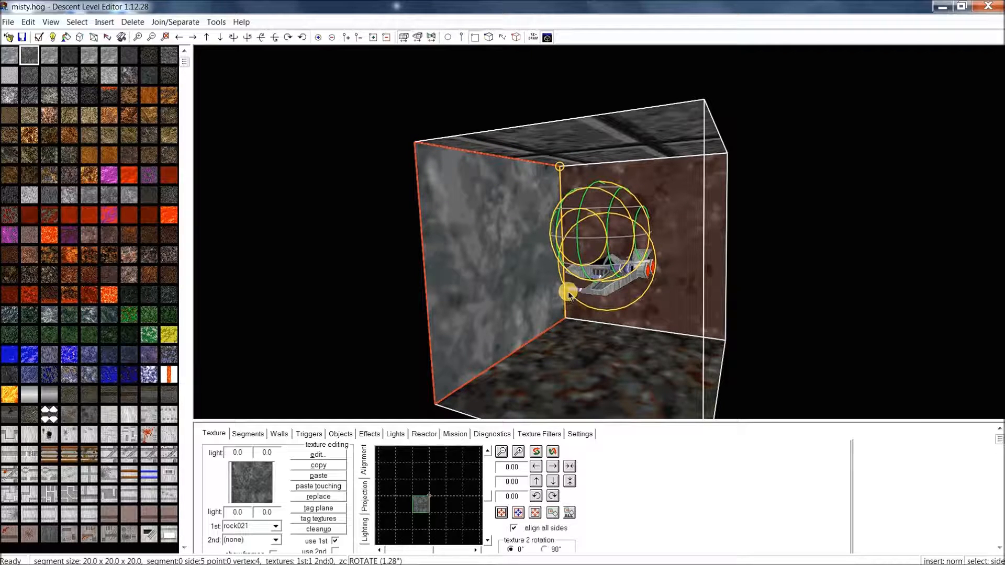
middle_click_drag(566, 297, 540, 264)
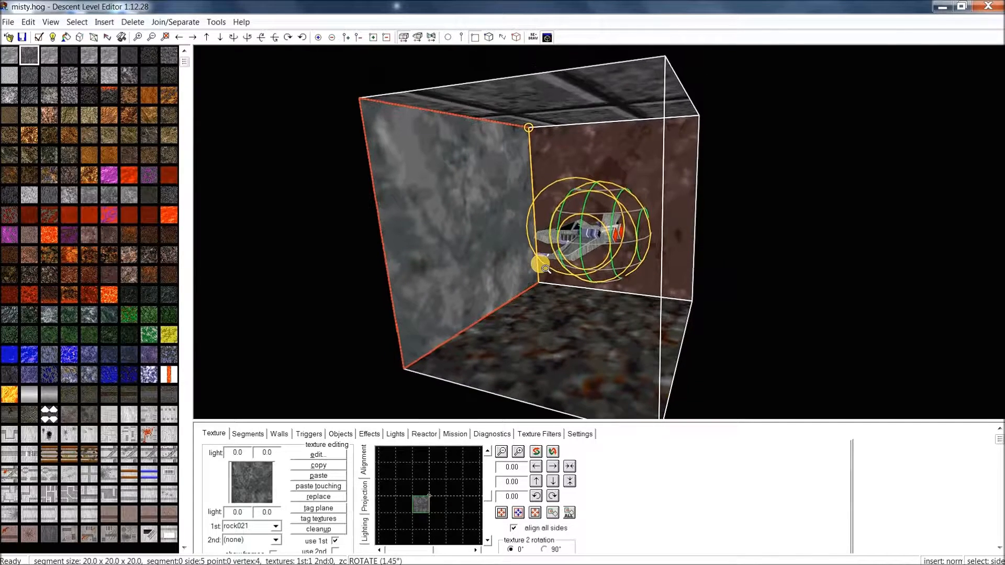
left_click(461, 38)
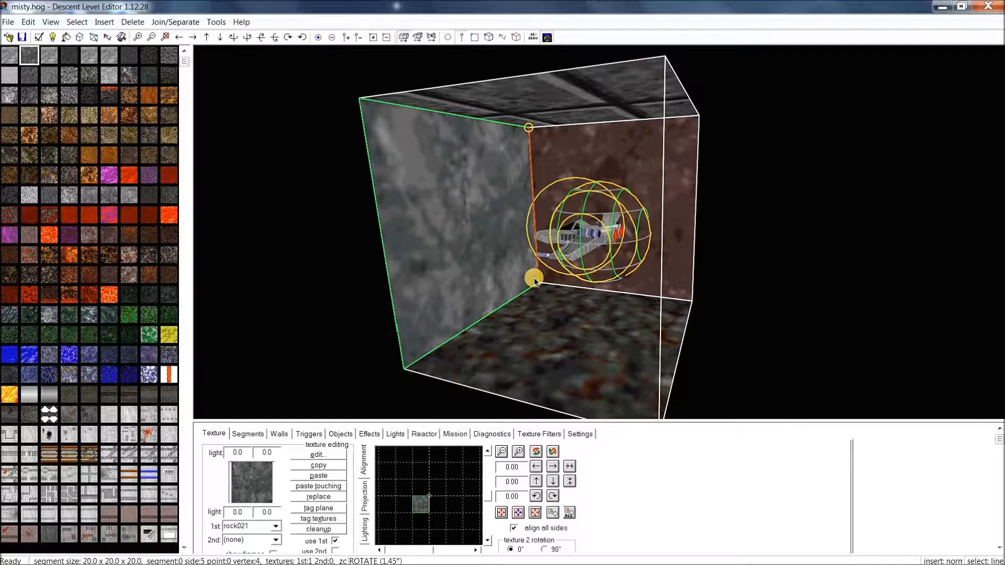
left_click(446, 38)
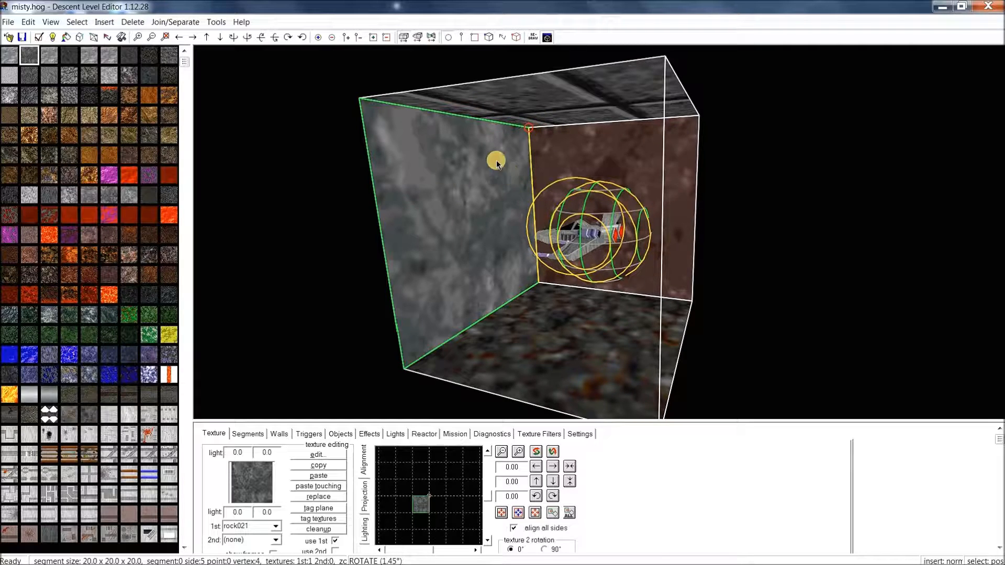
left_click(475, 37)
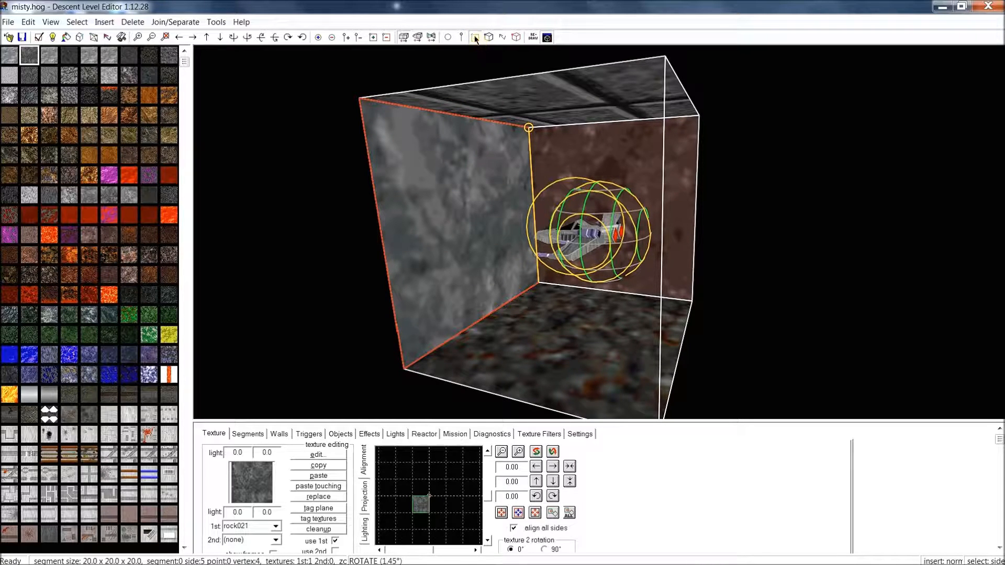
left_click(460, 37)
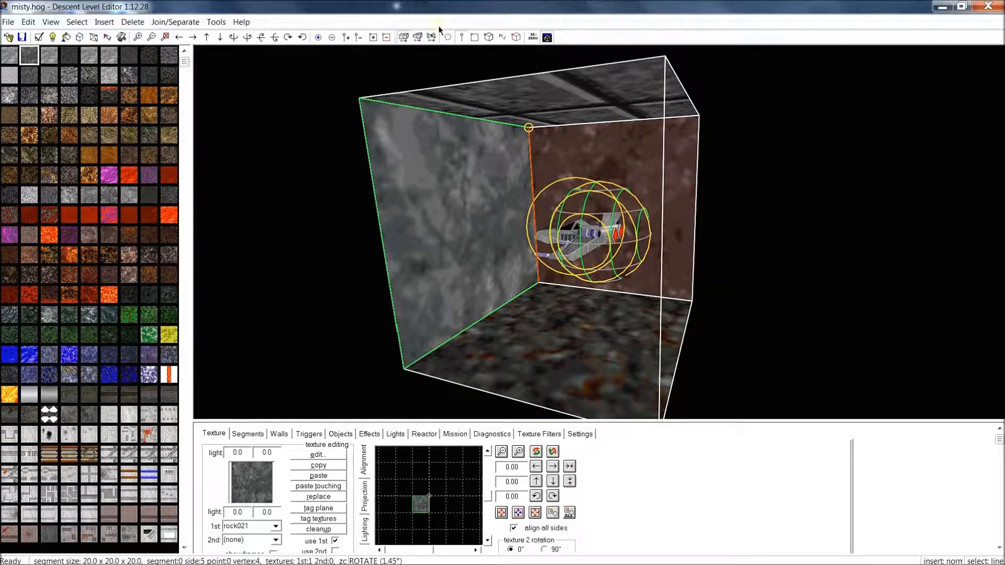
left_click(447, 37)
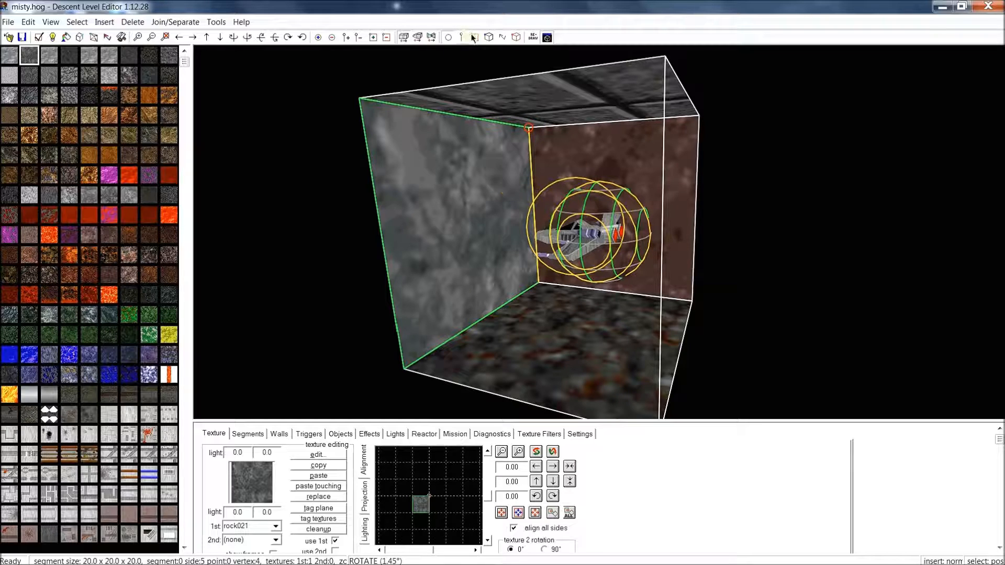
middle_click_drag(552, 136, 495, 62)
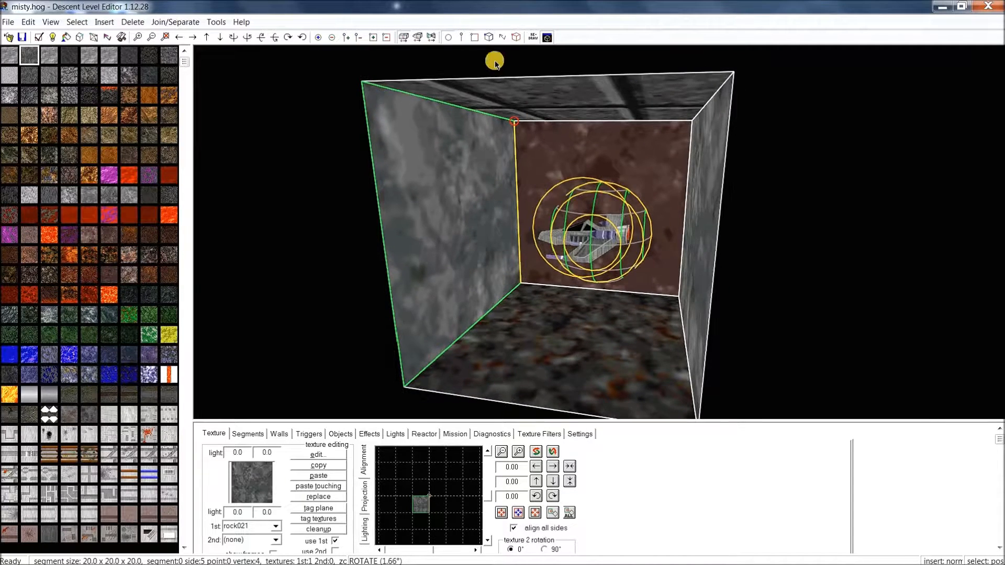
left_click(475, 38)
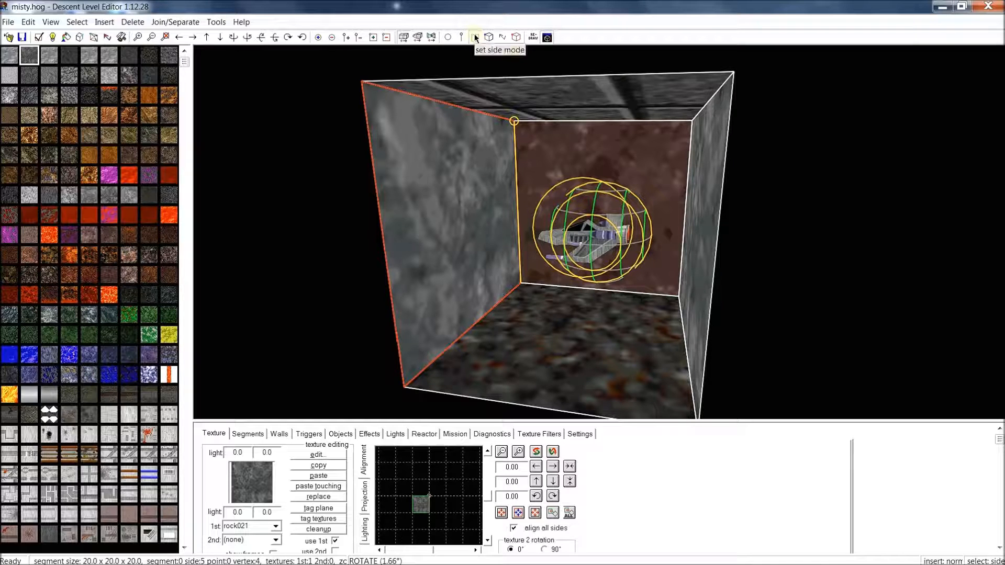
left_click(474, 199)
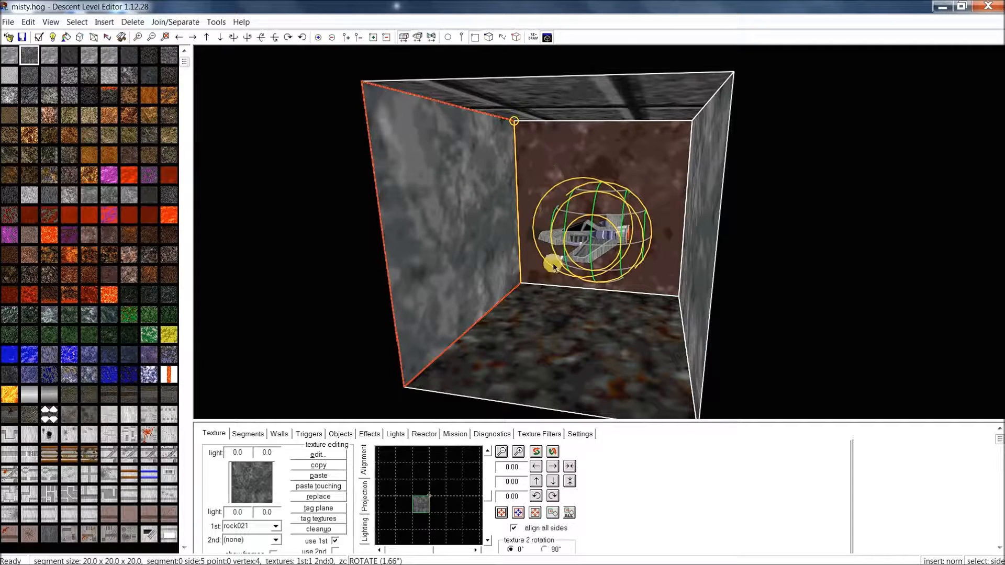
Turn on the Editor tool bar and place it at the right side of the viewport
left_click(55, 22)
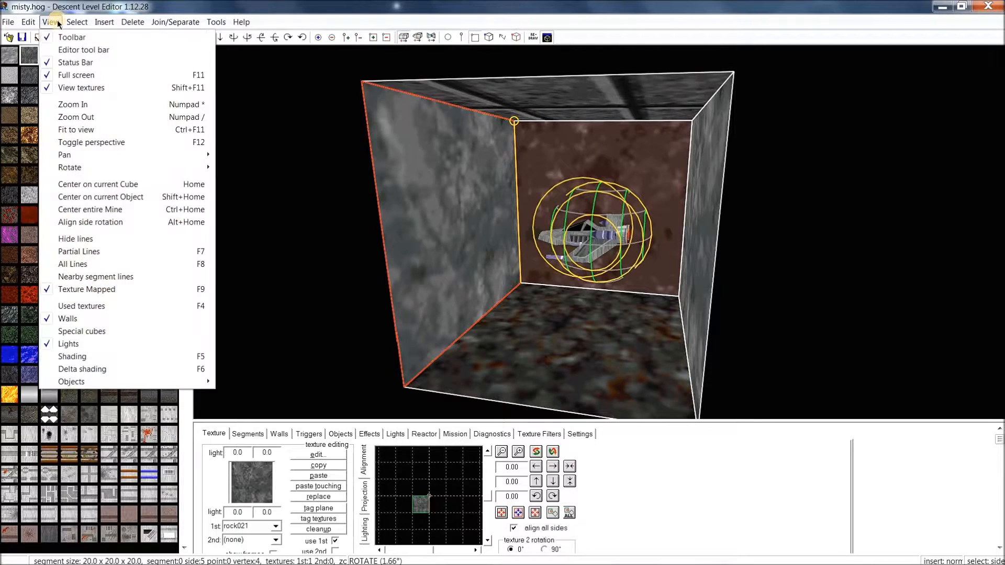
left_click(65, 50)
left_click_drag(25, 9, 890, 98)
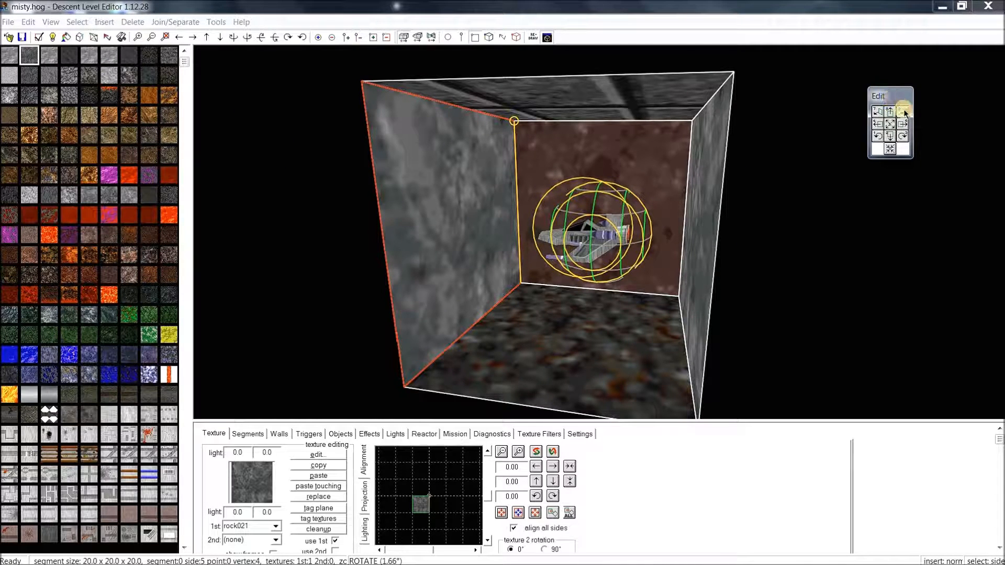
left_click(877, 136)
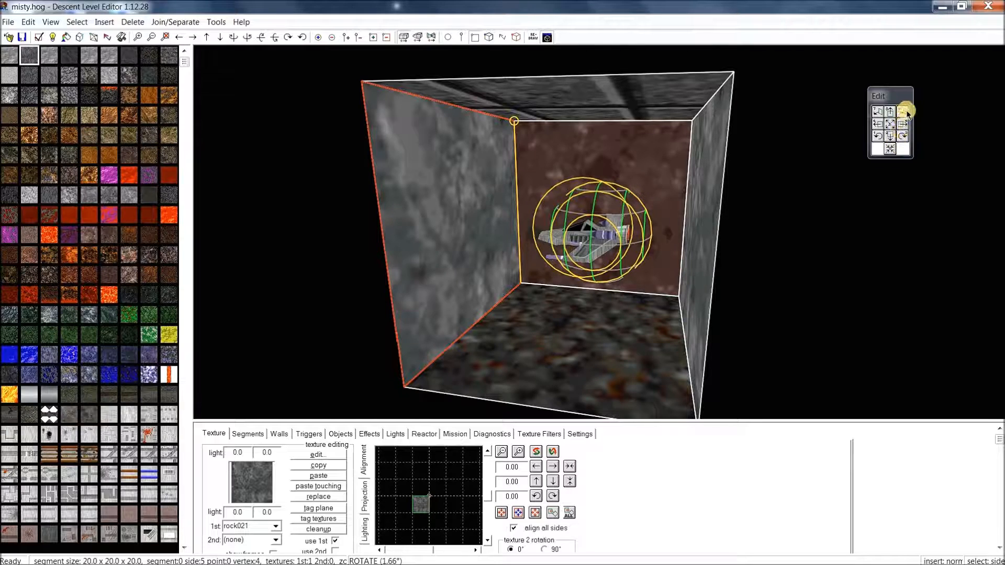
scroll(671, 199, "up", 3)
middle_click_drag(667, 195, 695, 164)
left_click(695, 165)
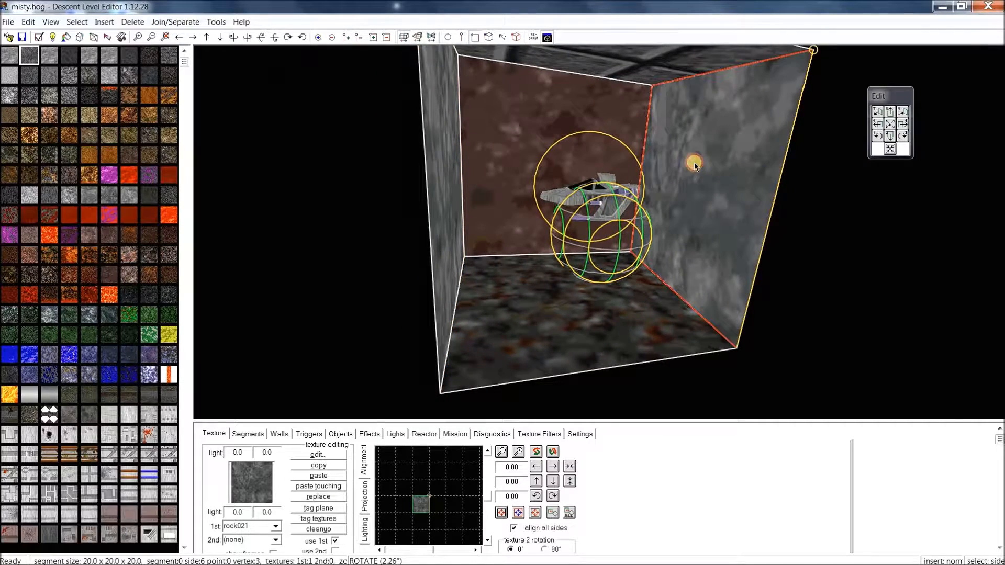
left_click(902, 112)
left_click(902, 111)
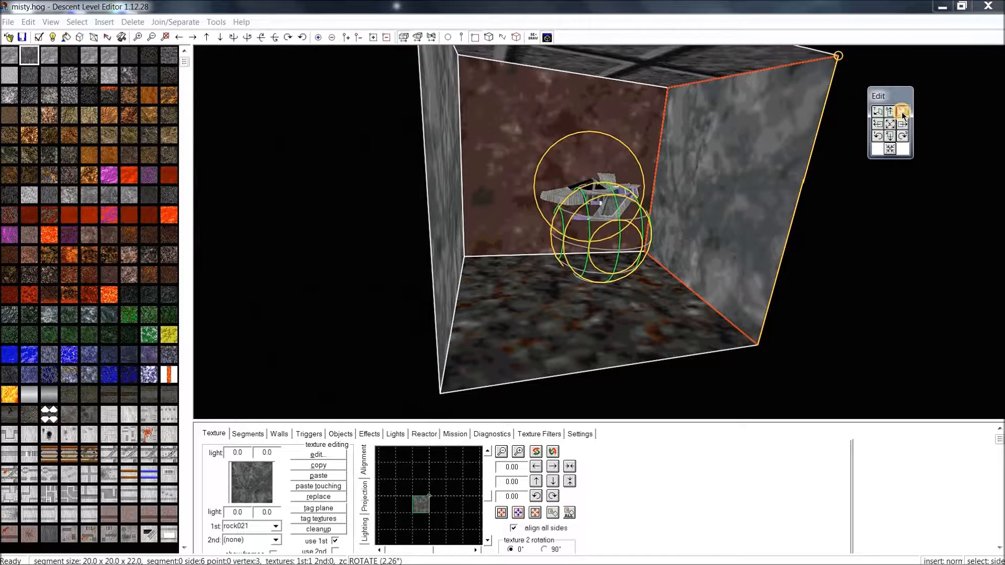
left_click(901, 112)
left_click(902, 112)
left_click(901, 112)
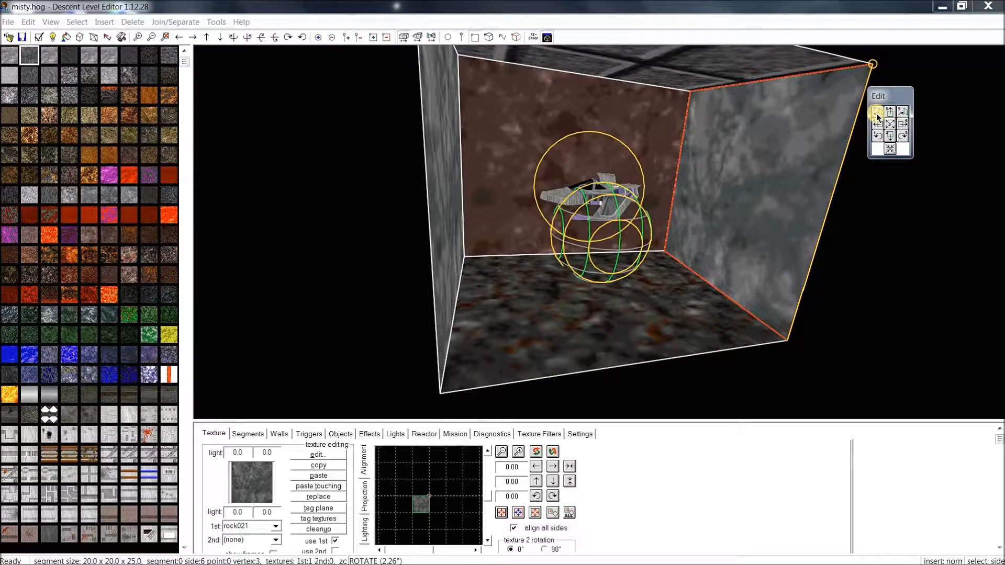
left_click(878, 113)
left_click(877, 113)
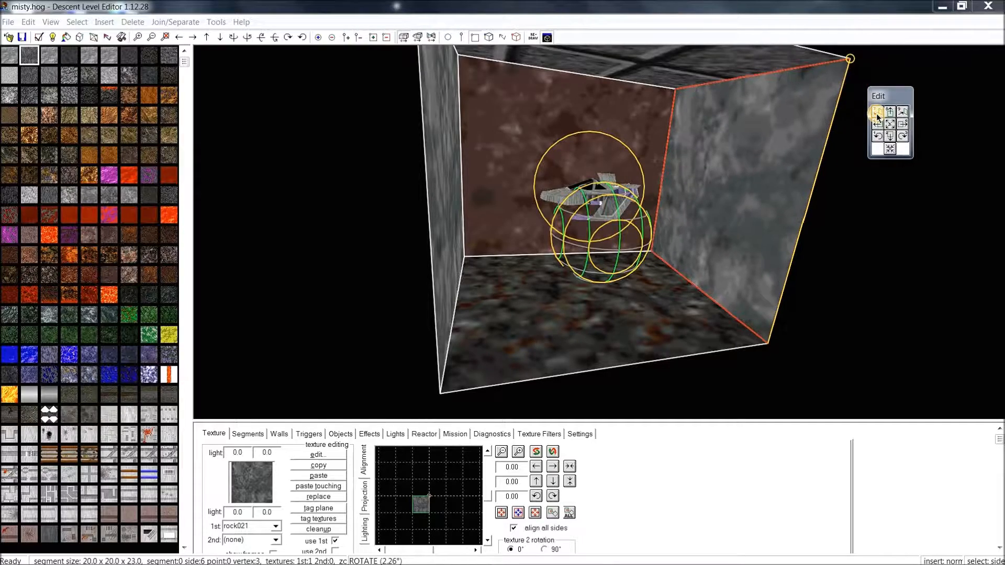
left_click(877, 113)
left_click(878, 113)
left_click(878, 113)
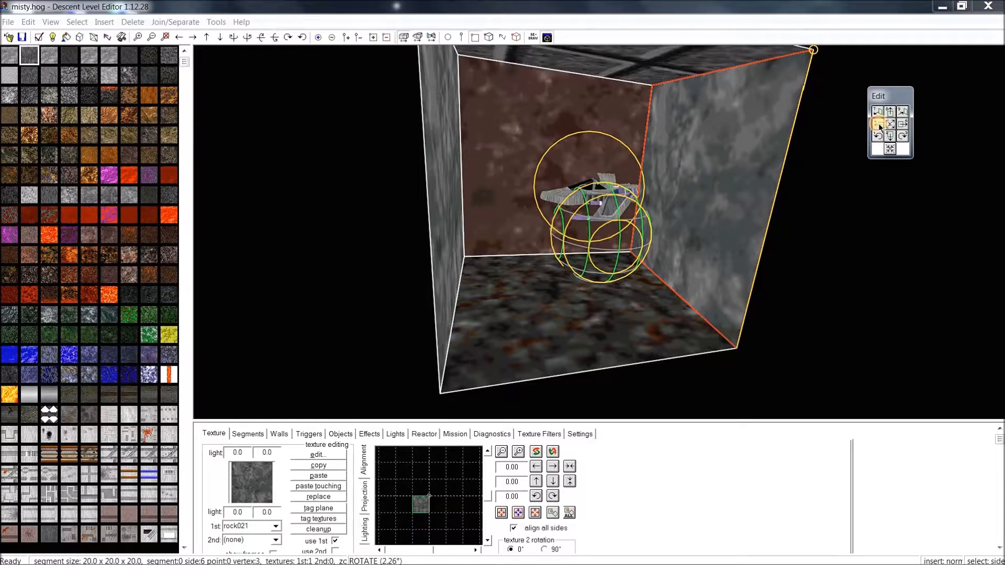
left_click(879, 124)
left_click(879, 124)
middle_click_drag(769, 168, 765, 80)
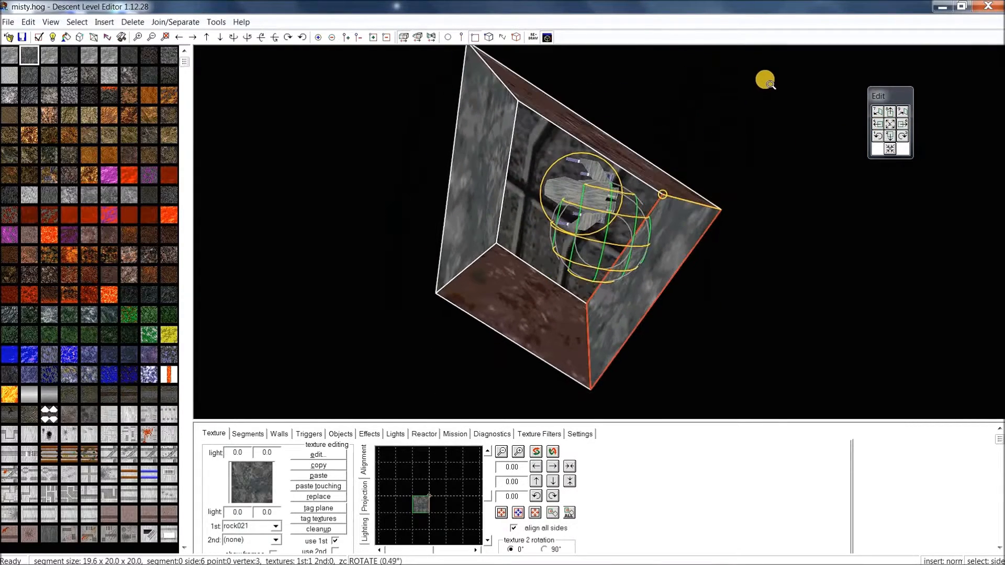
left_click(880, 128)
left_click(903, 128)
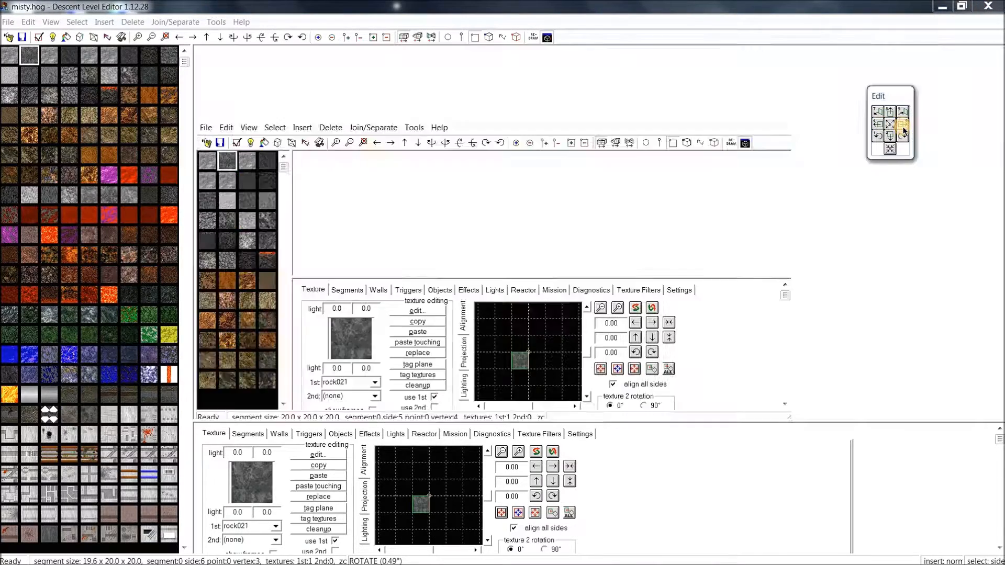
left_click(903, 128)
left_click(903, 127)
middle_click_drag(715, 189, 710, 267)
middle_click_drag(713, 268, 716, 268)
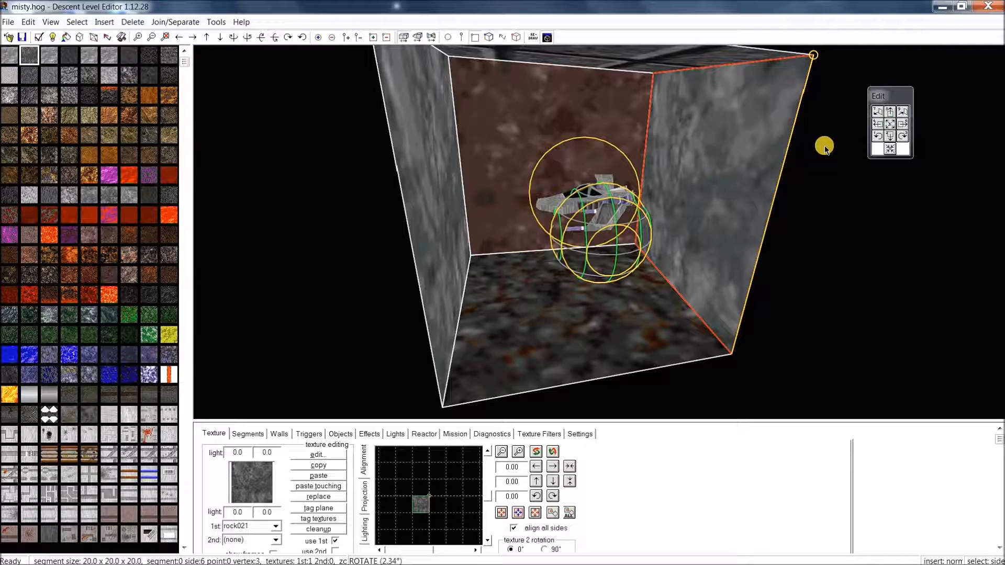
left_click(890, 125)
left_click(890, 125)
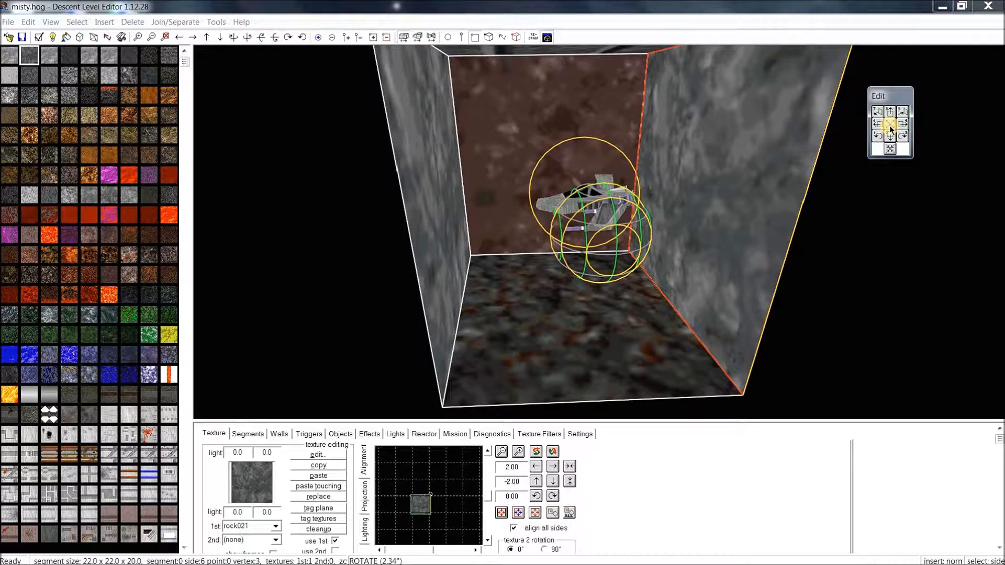
left_click(890, 125)
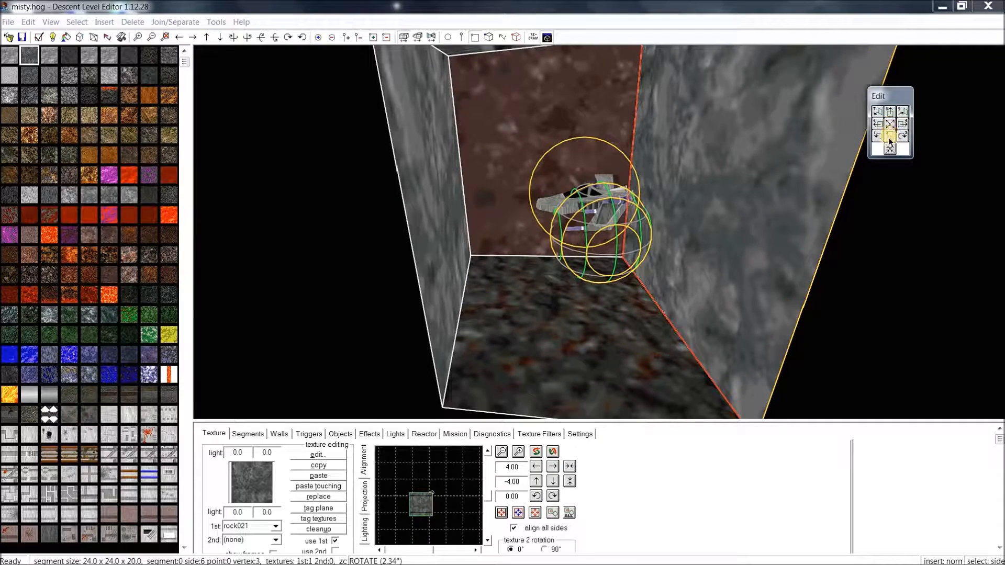
left_click(890, 149)
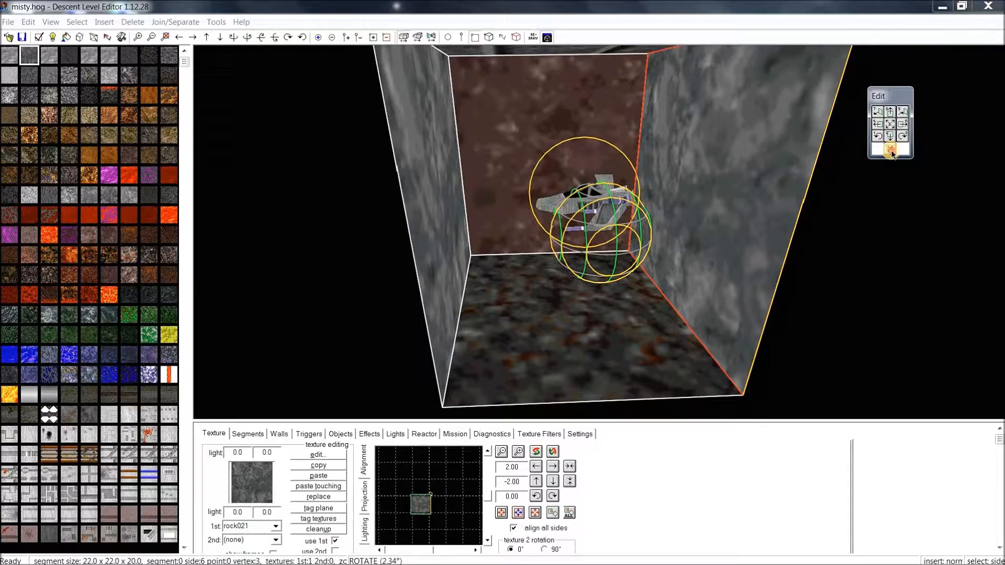
left_click(890, 150)
left_click(890, 150)
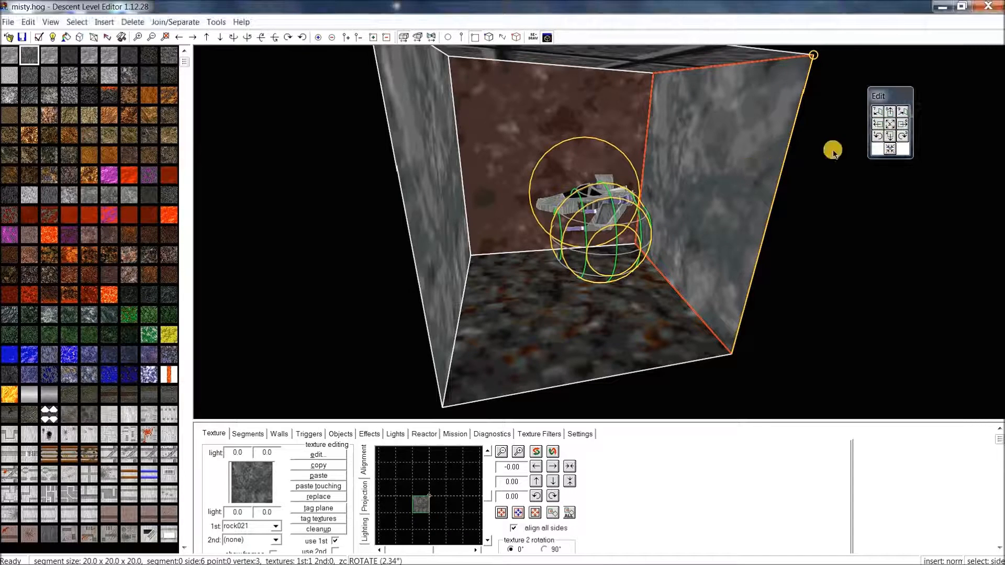
left_click(878, 136)
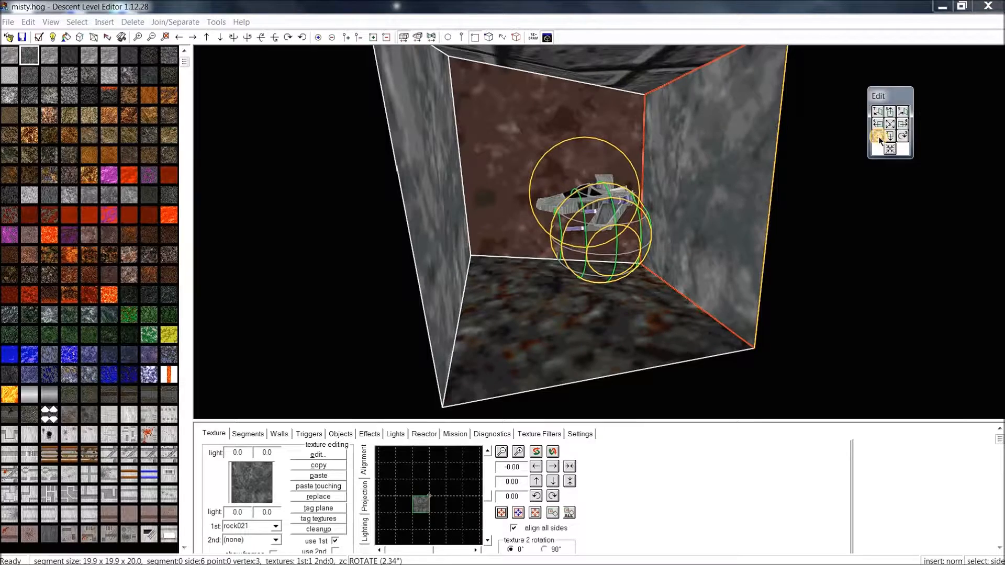
left_click(878, 136)
left_click(879, 136)
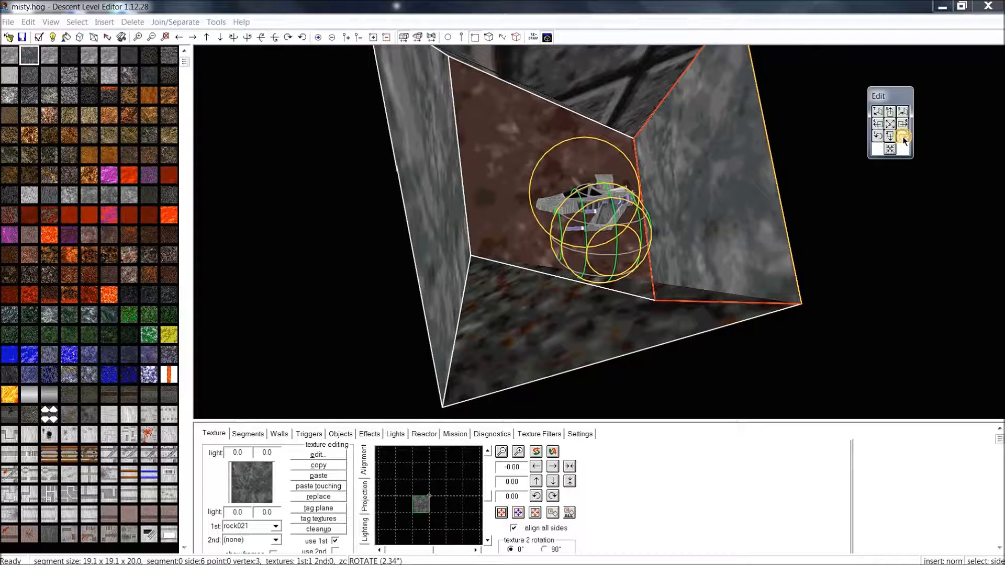
left_click(904, 137)
left_click(904, 137)
left_click(903, 138)
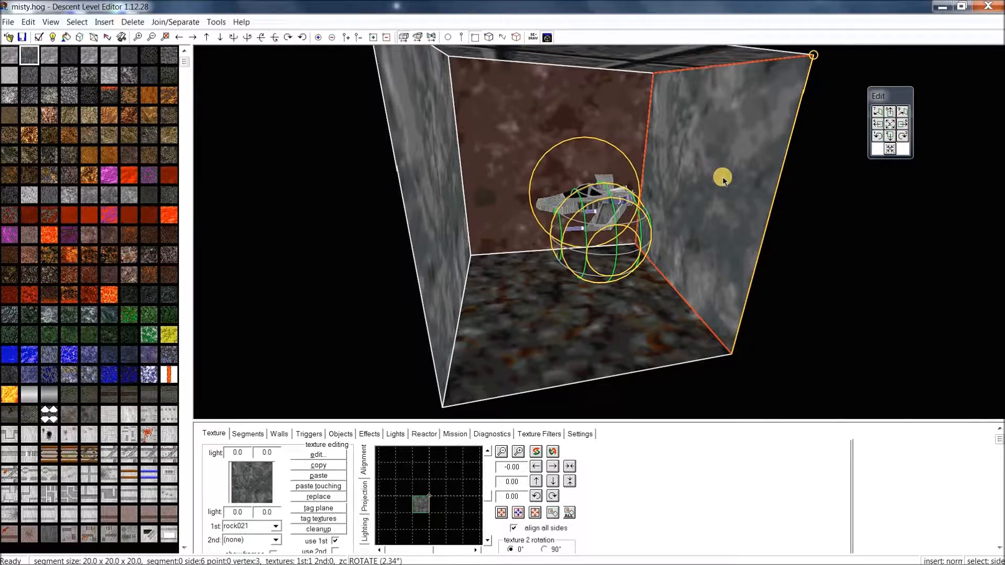
mouse_move(722, 178)
middle_mouse_down()
mouse_move(730, 171)
mouse_move(718, 162)
mouse_move(702, 168)
mouse_move(731, 166)
mouse_move(717, 167)
middle_mouse_up()
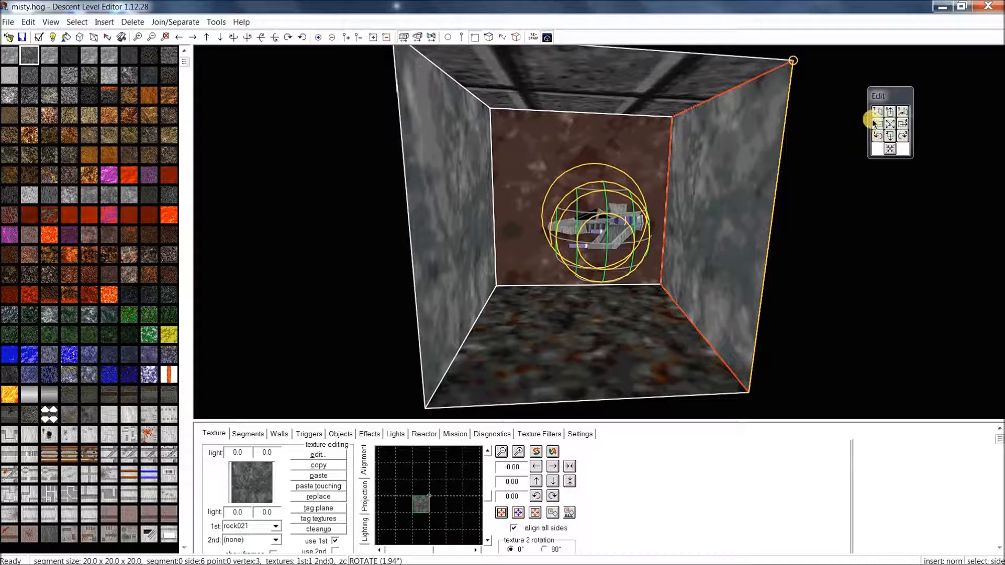
left_click_drag(894, 97, 896, 150)
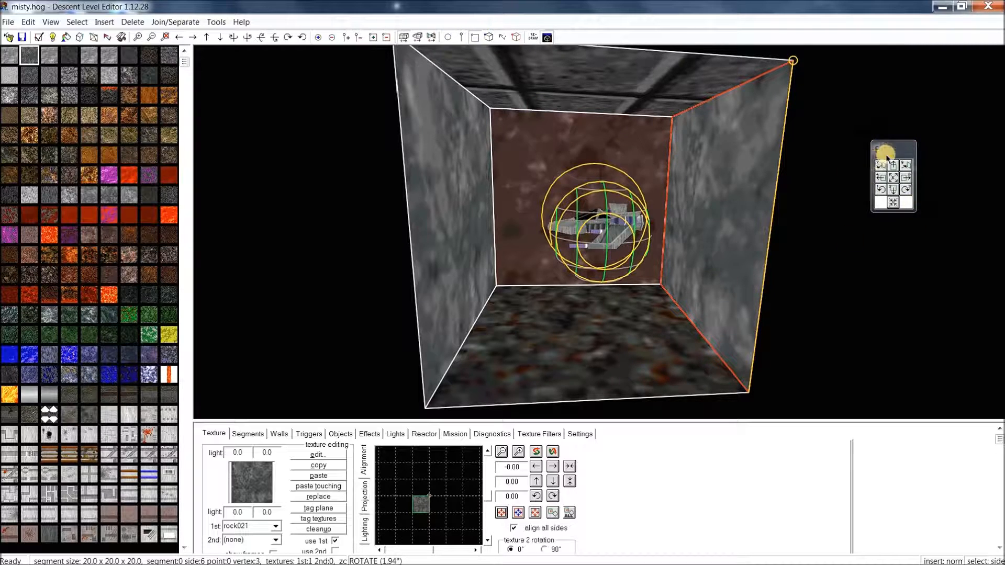
left_click_drag(894, 147, 892, 139)
left_click(47, 21)
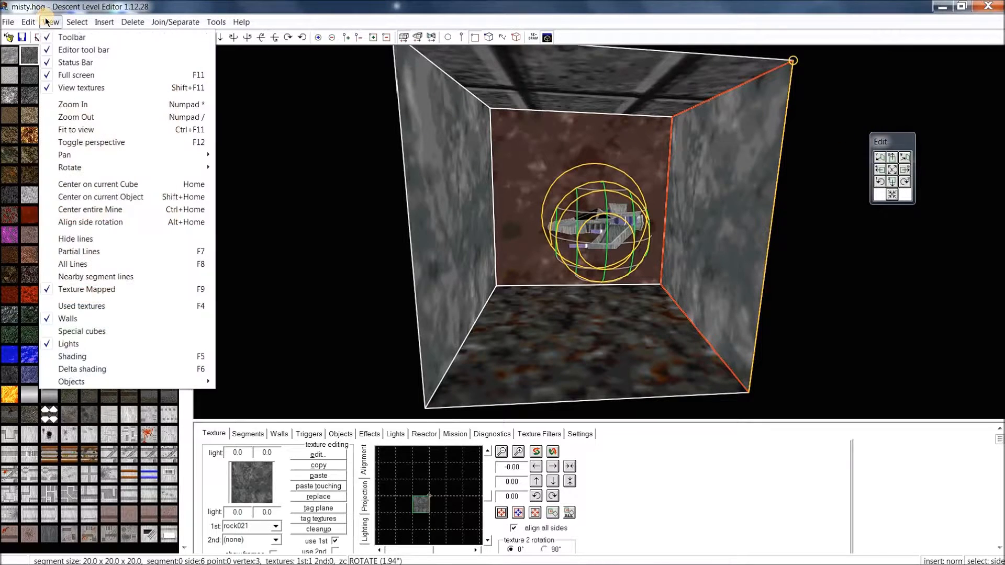
left_click(48, 22)
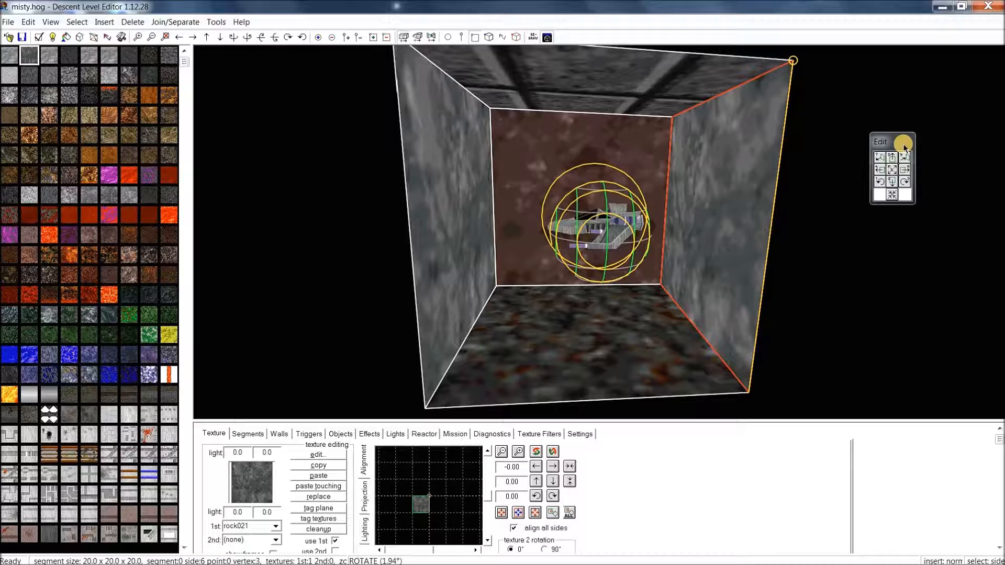
left_click_drag(907, 143, 922, 119)
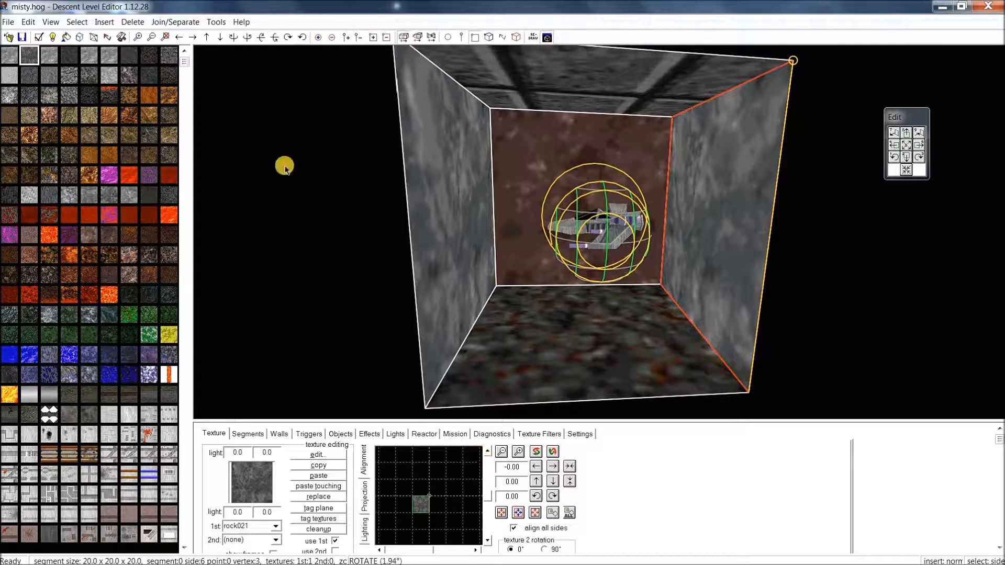
middle_click_drag(494, 239, 541, 245)
left_click(716, 234)
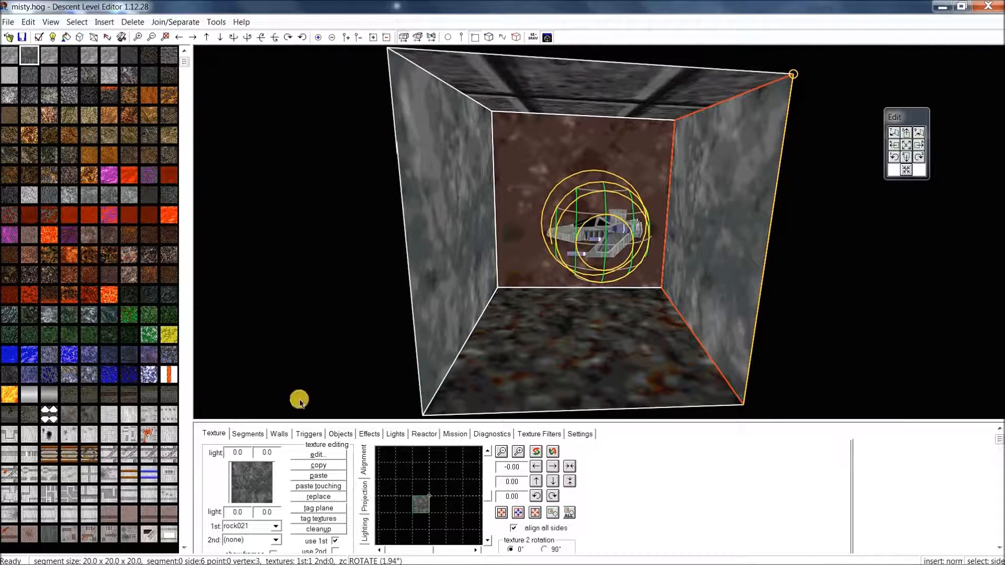
On the Segments tab, set side 6 point 4 to X 15, widening the cube to 21.2
left_click(248, 434)
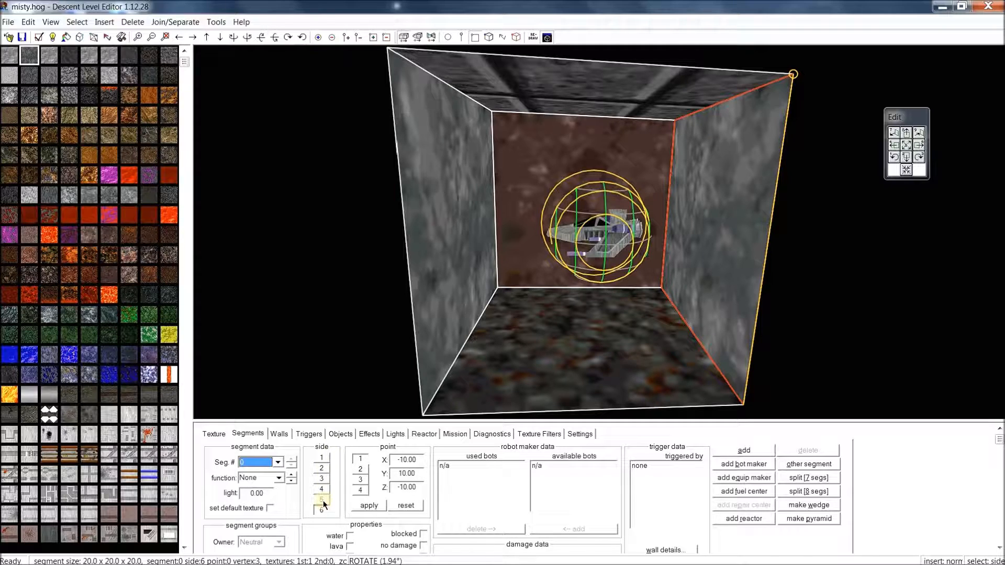
left_click(721, 260)
left_click(359, 469)
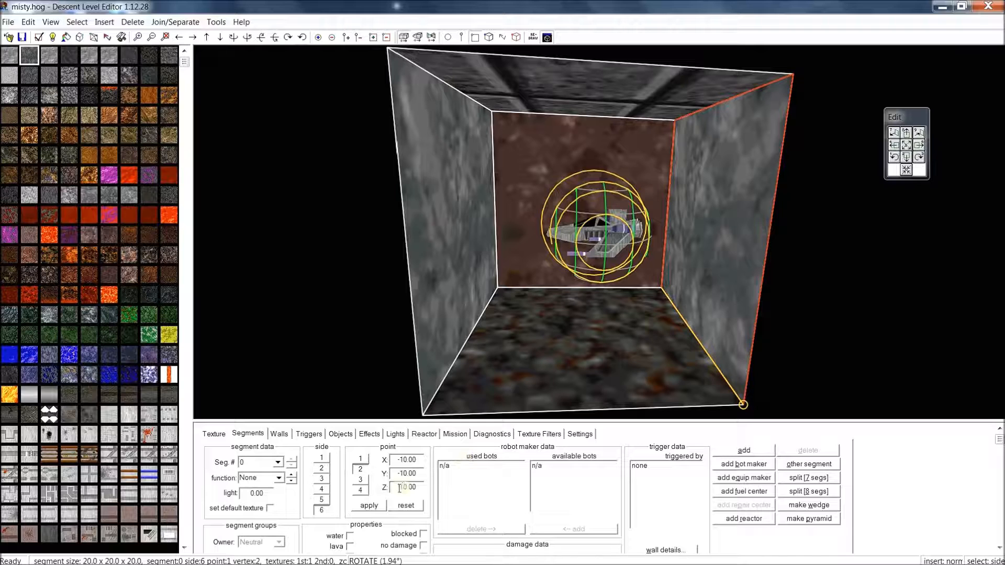
left_click(363, 479)
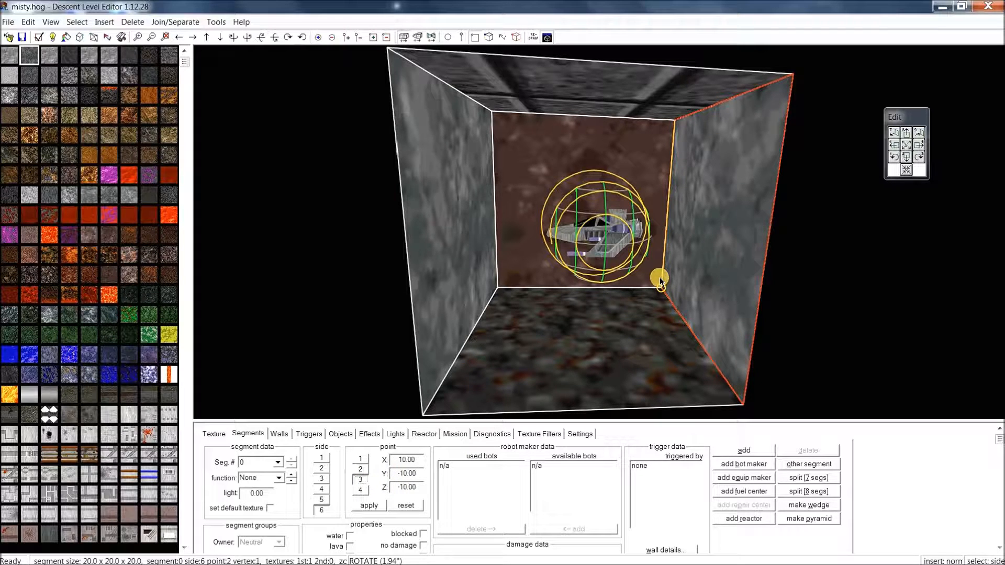
left_click(359, 491)
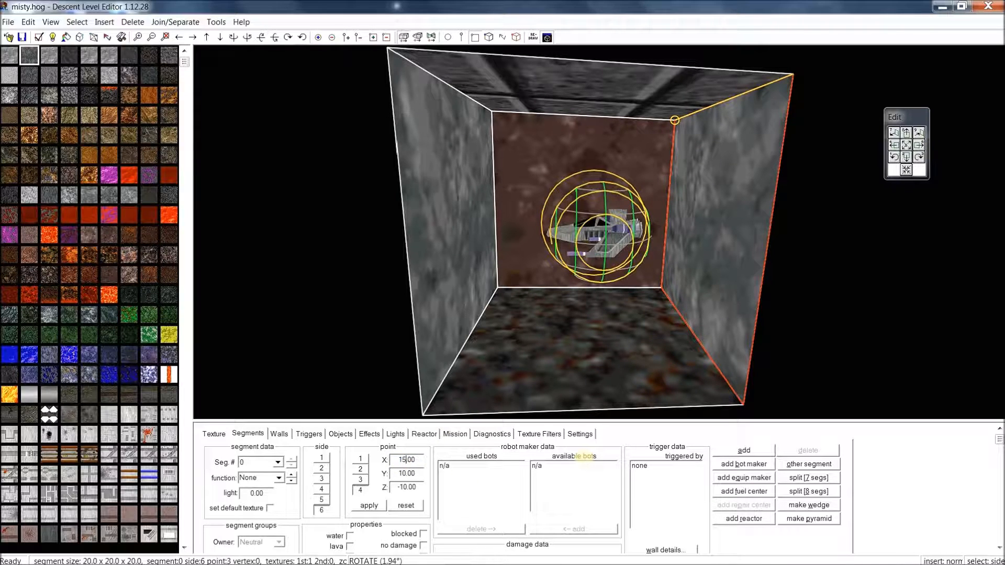
left_click(375, 506)
left_click_drag(697, 218, 687, 250)
Cycle through the cube's sides 2 to 6 while viewing the cube from outside
left_click(361, 490)
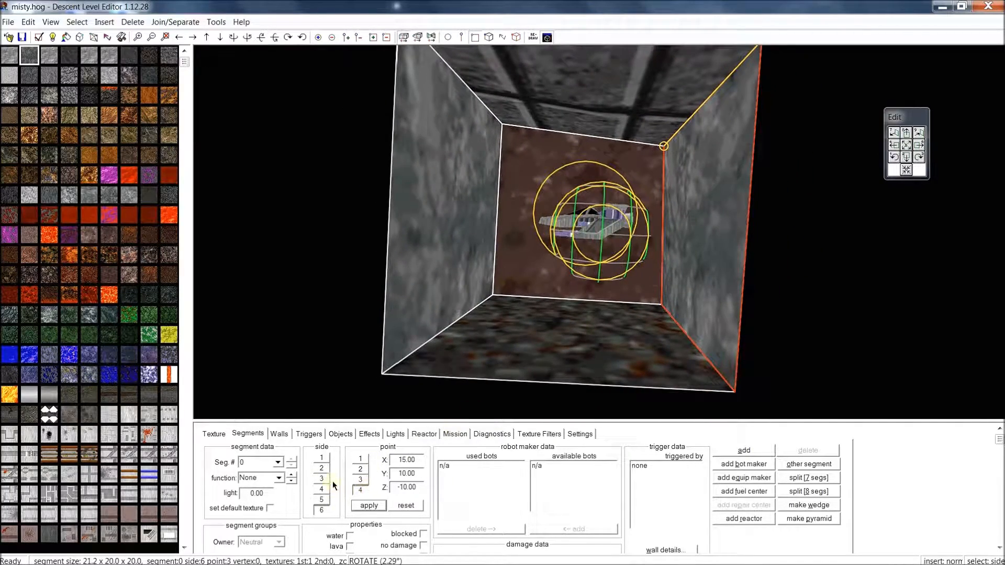
left_click(323, 469)
left_click(321, 479)
left_click(321, 490)
left_click(322, 500)
left_click(324, 510)
left_click(322, 468)
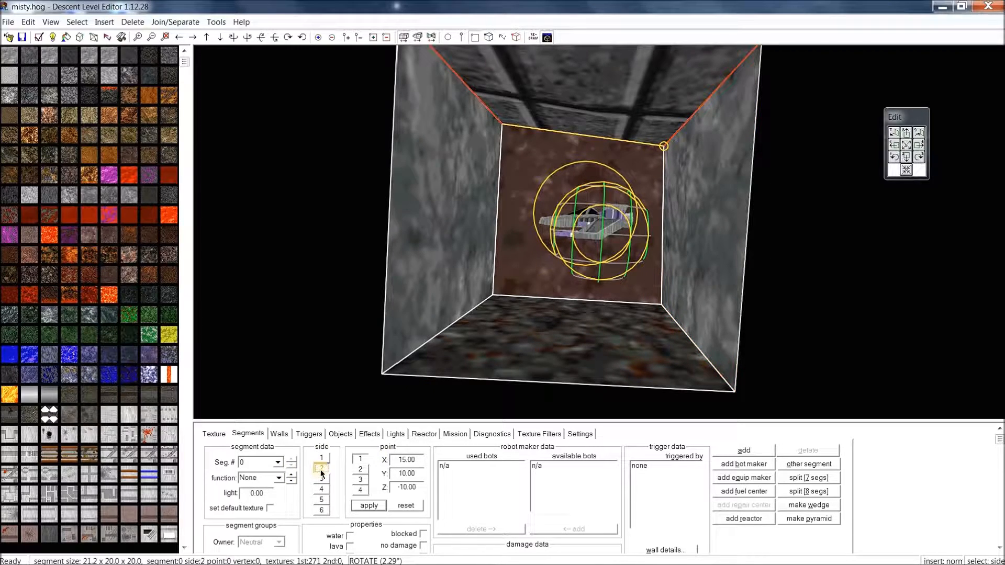
left_click_drag(646, 227, 726, 174)
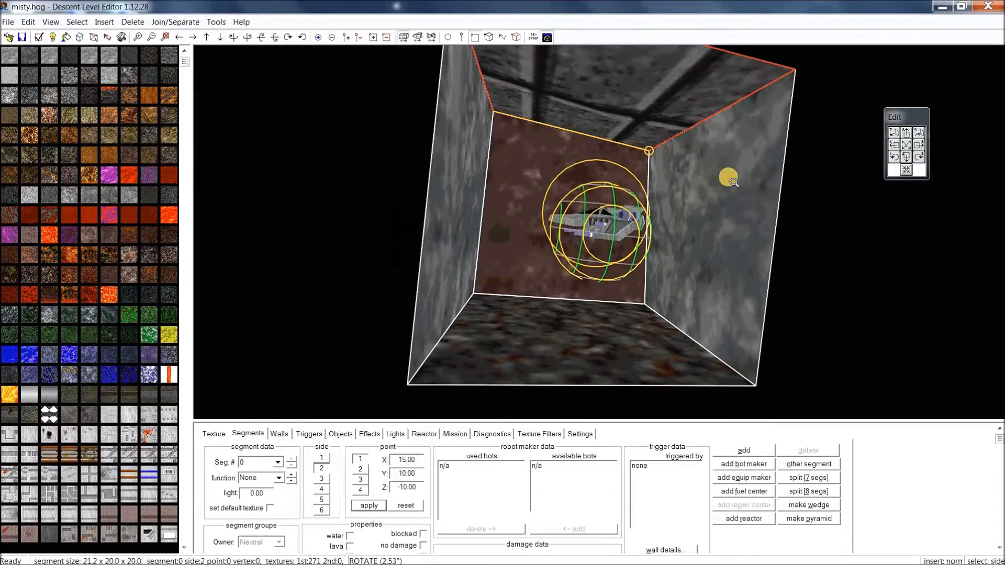
Step through sides 1 to 6 again, settling on the right wall, side 6
left_click(322, 479)
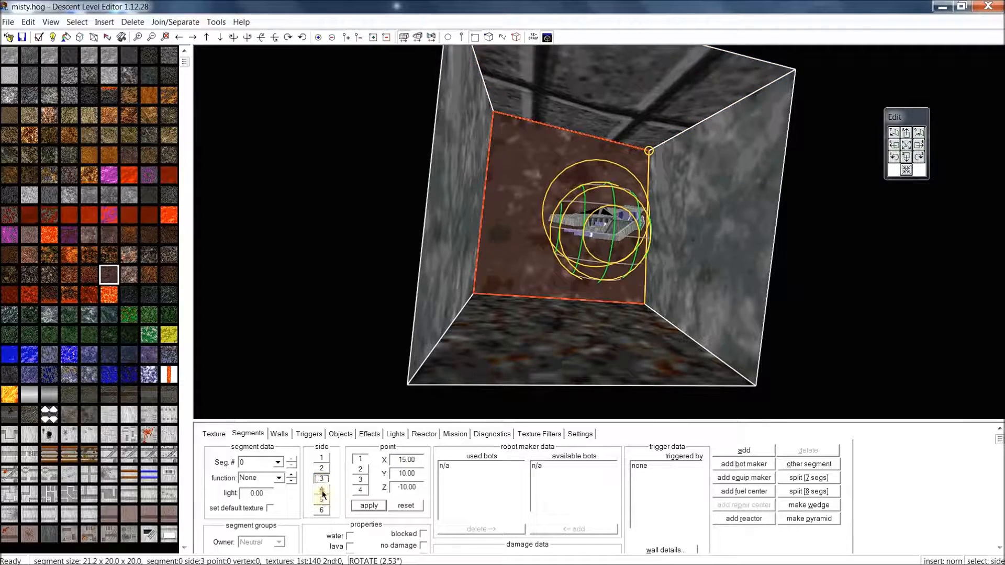
left_click(322, 490)
left_click(322, 500)
left_click(322, 510)
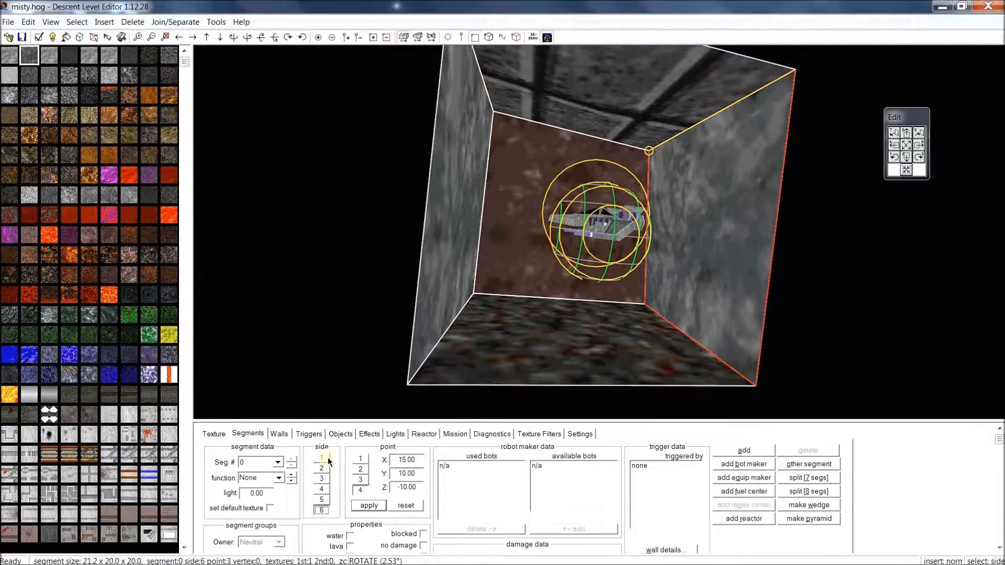
left_click(325, 459)
left_click(323, 469)
left_click(324, 479)
left_click(318, 510)
Set the right wall's top corner point back to X 10.00 and recheck sides 2, 3 and 6
left_click(643, 146)
left_click(373, 504)
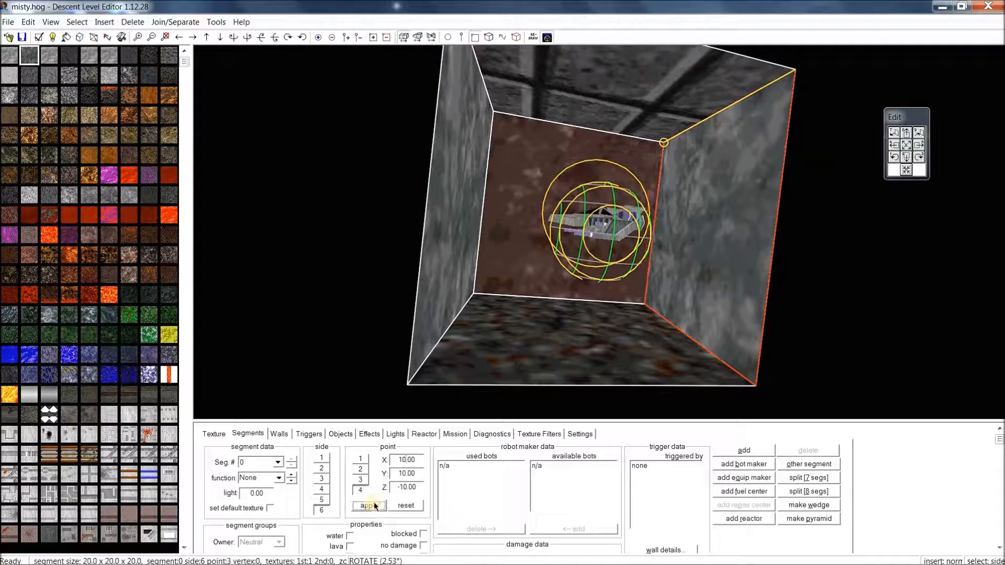
left_click(325, 469)
left_click(322, 480)
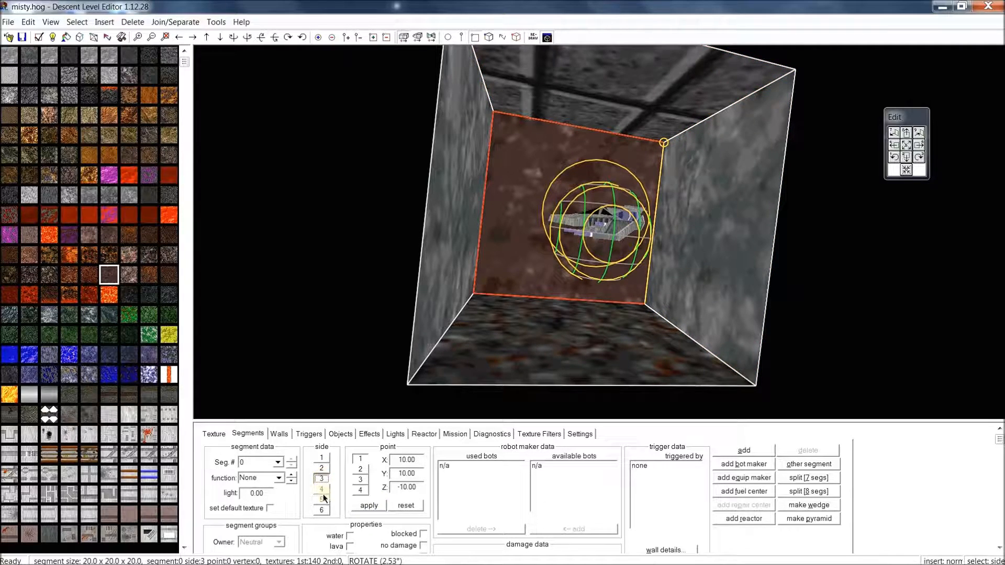
left_click(322, 511)
Zoom out and orbit around the textured cube to see it and the ship from a distance
middle_click_drag(624, 231, 603, 256)
scroll(566, 270, "down", 3)
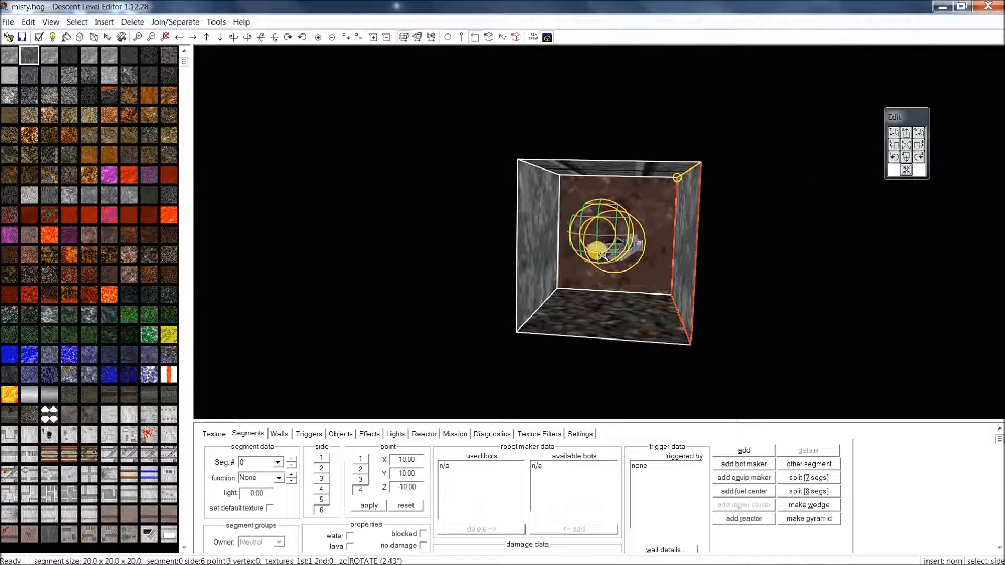
mouse_move(603, 256)
middle_mouse_down()
mouse_move(585, 252)
mouse_move(608, 266)
middle_mouse_up()
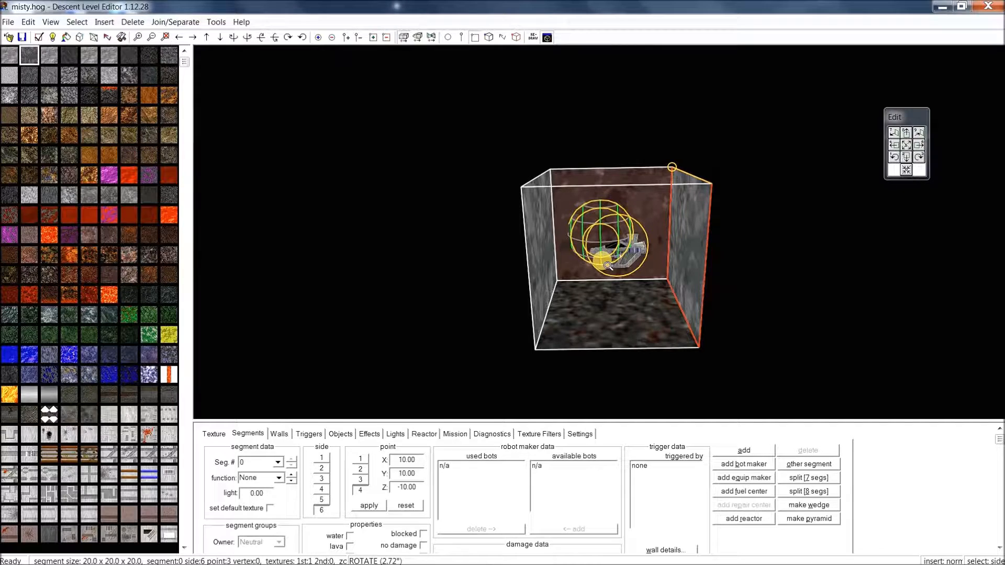
middle_click_drag(562, 338, 613, 344)
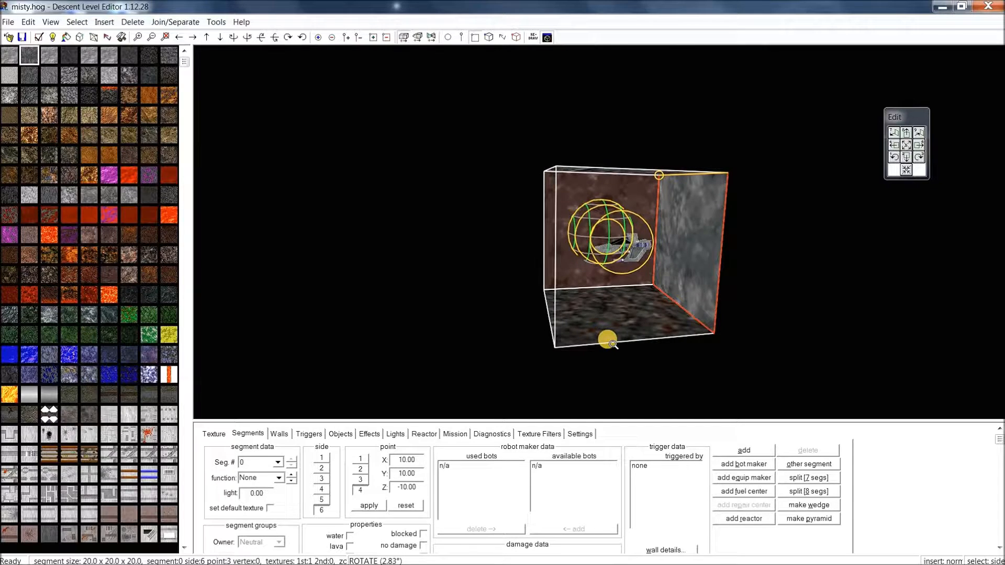